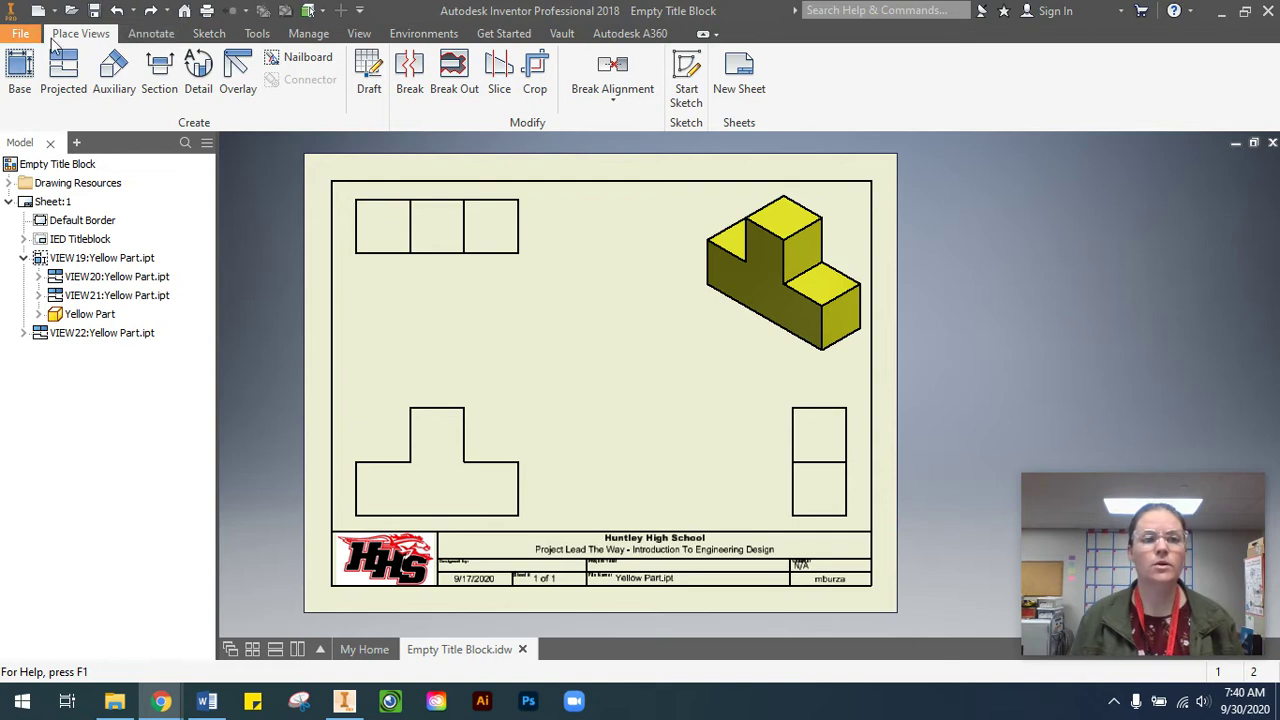
- Switch to the Annotate ribbon and start the Dimension tool for the drawing views
click(150, 42)
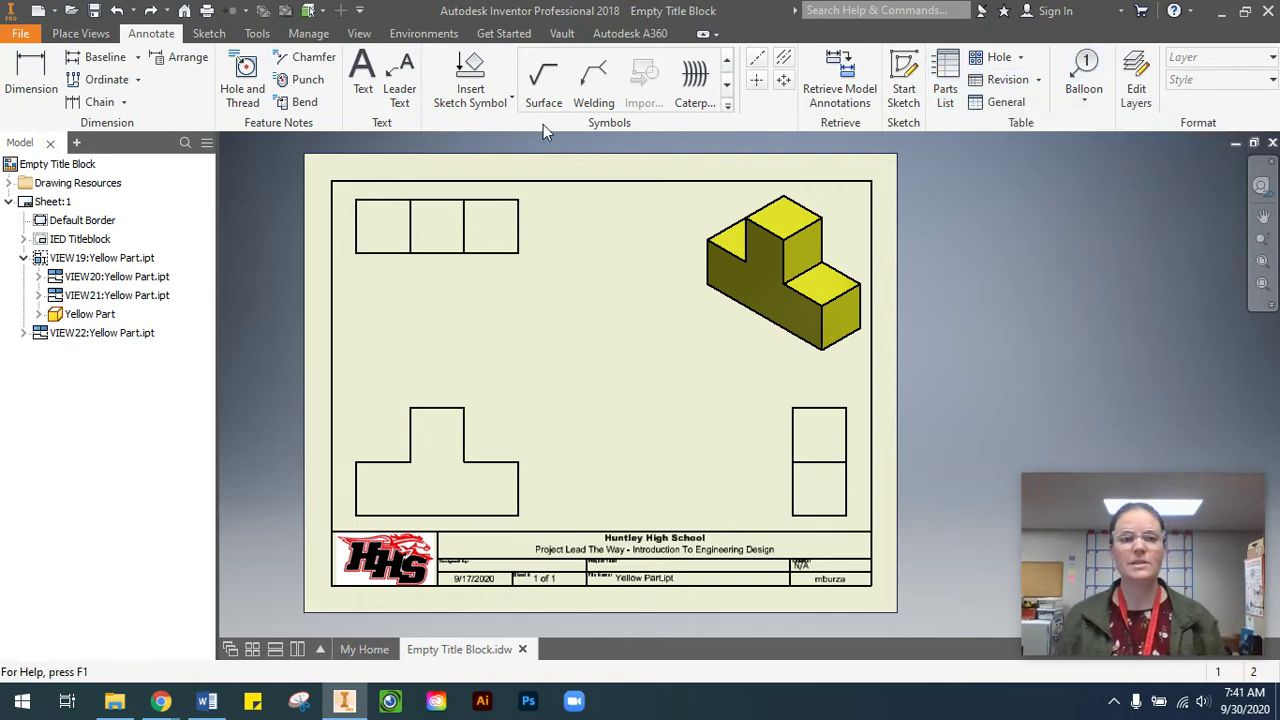
click(42, 90)
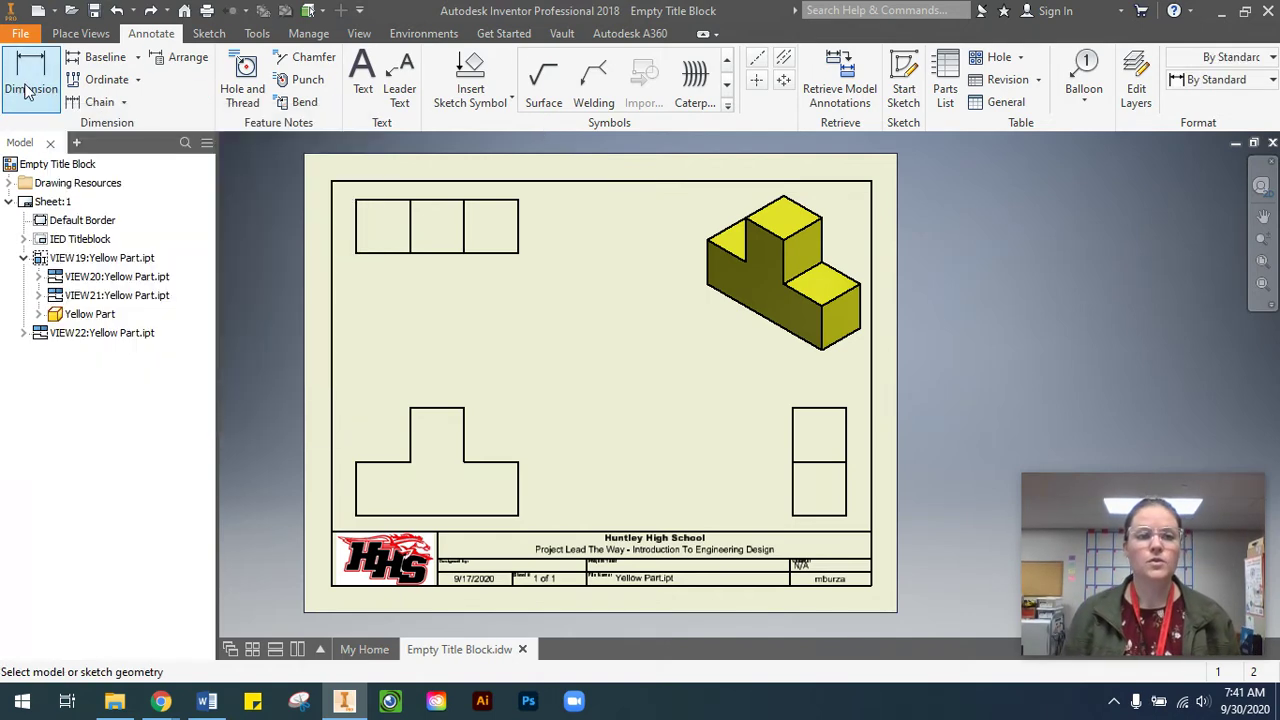
- Dimension the front view's bottom edge as a 3.00 overall width placed above the view
click(466, 516)
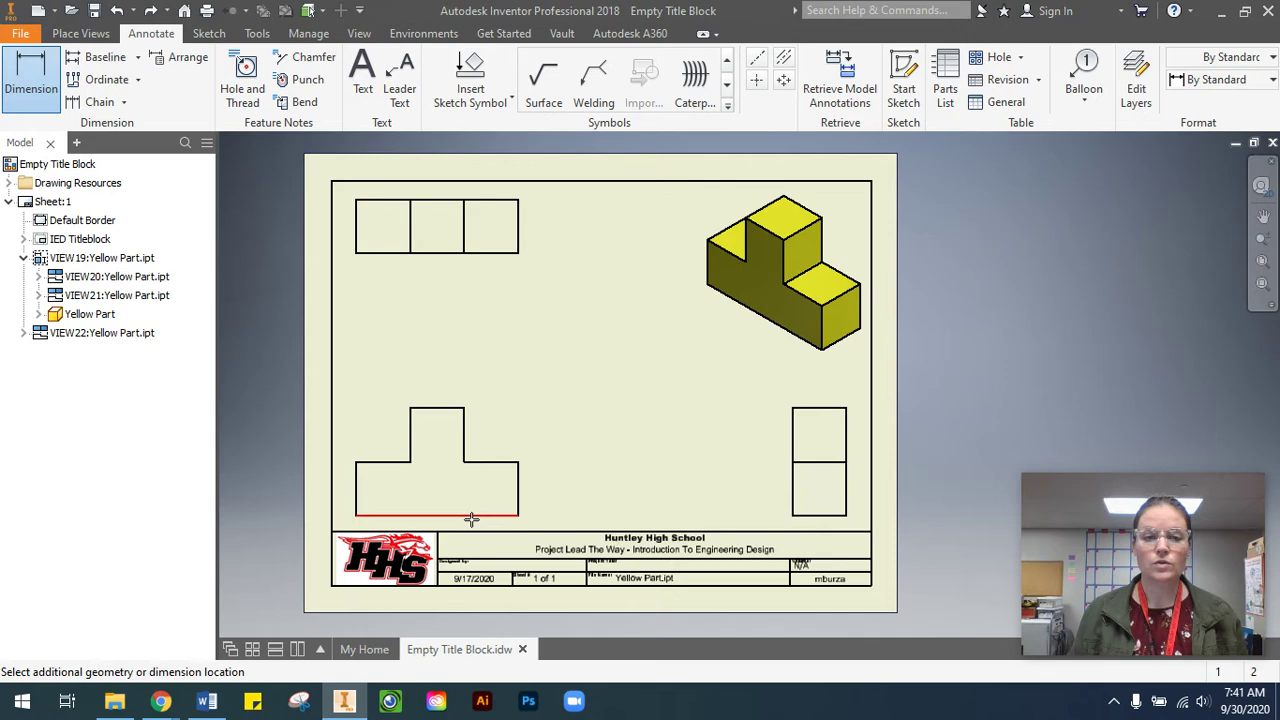
click(472, 380)
click(472, 380)
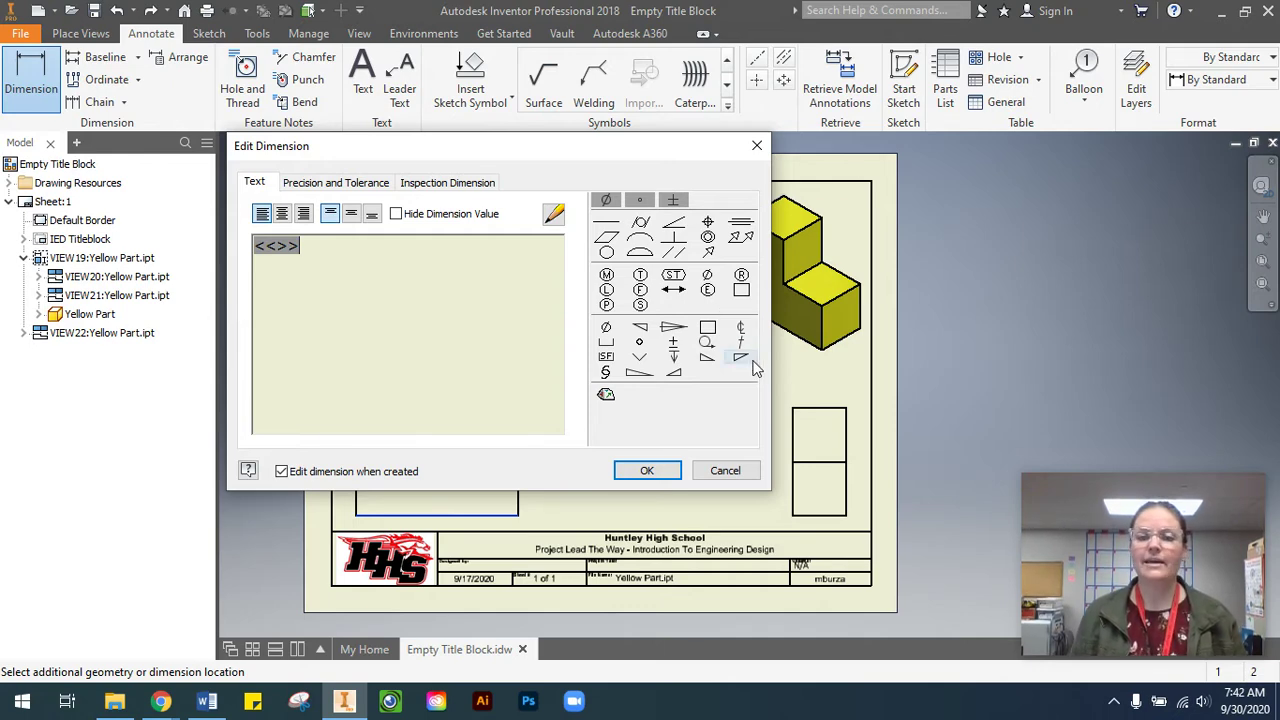
click(641, 474)
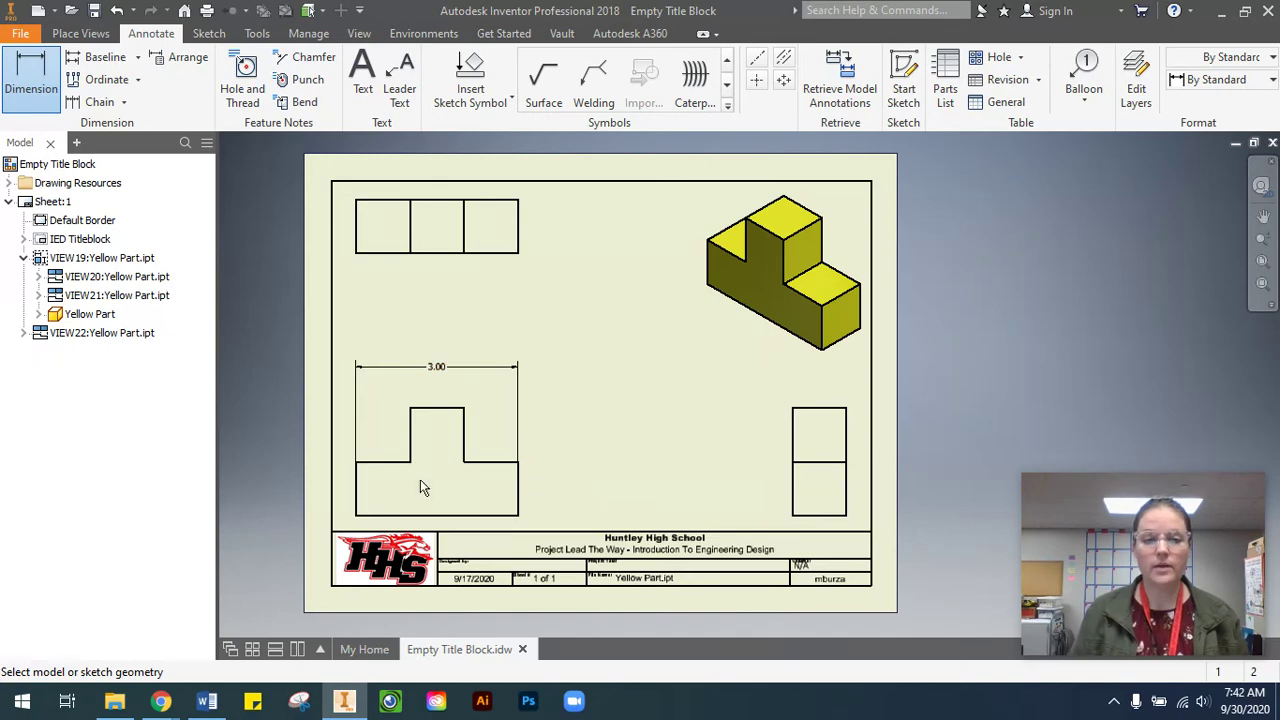
- Place a 1.00 dimension from the left shoulder edge to the raised stem's left side
click(359, 463)
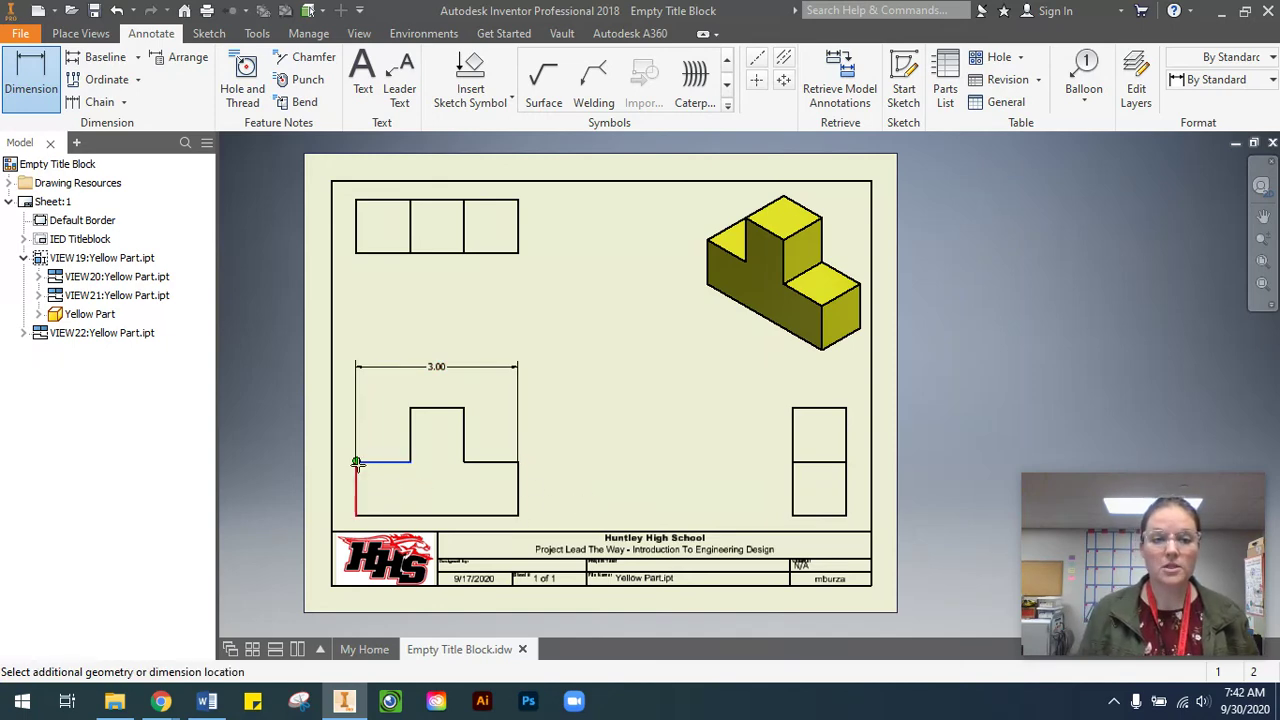
click(410, 456)
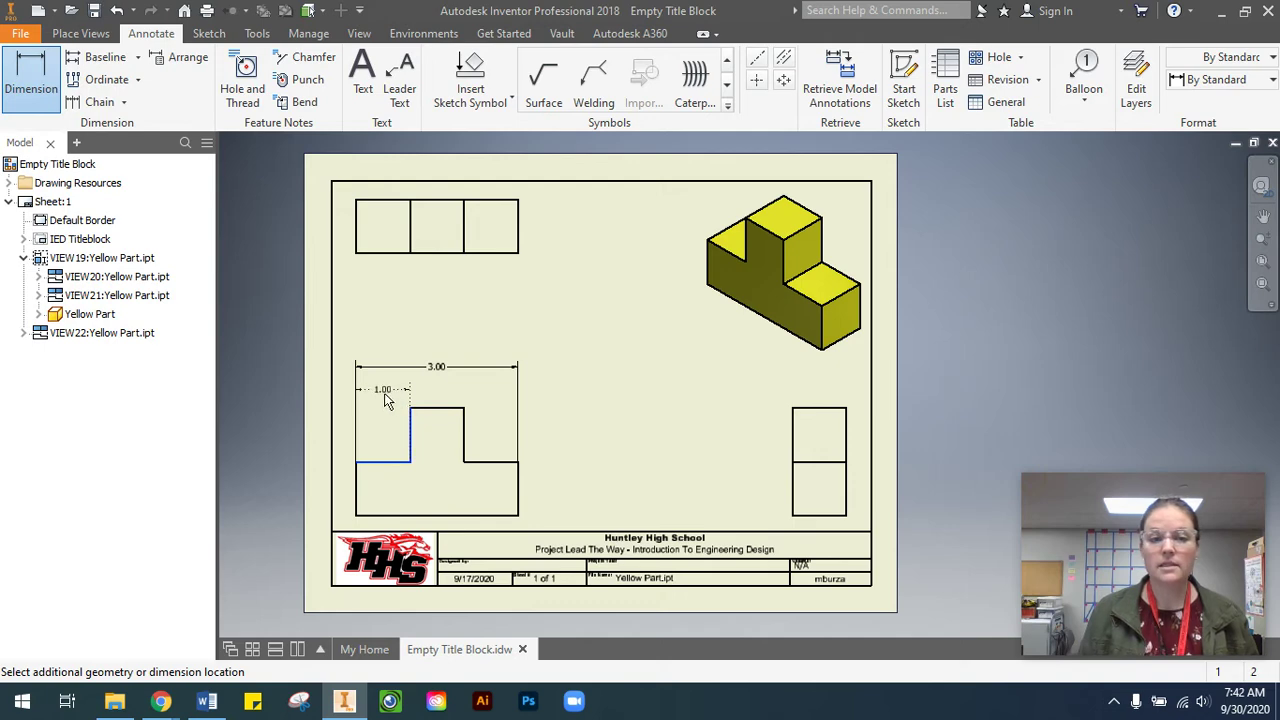
click(388, 399)
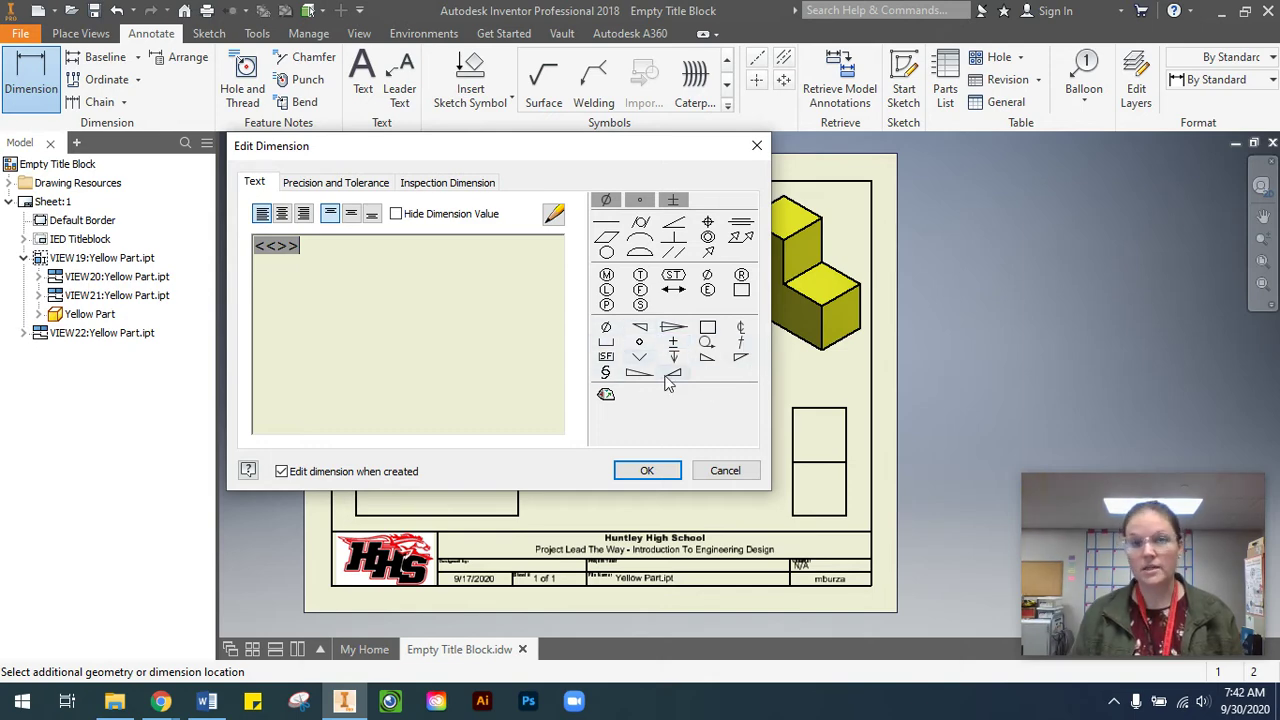
click(648, 472)
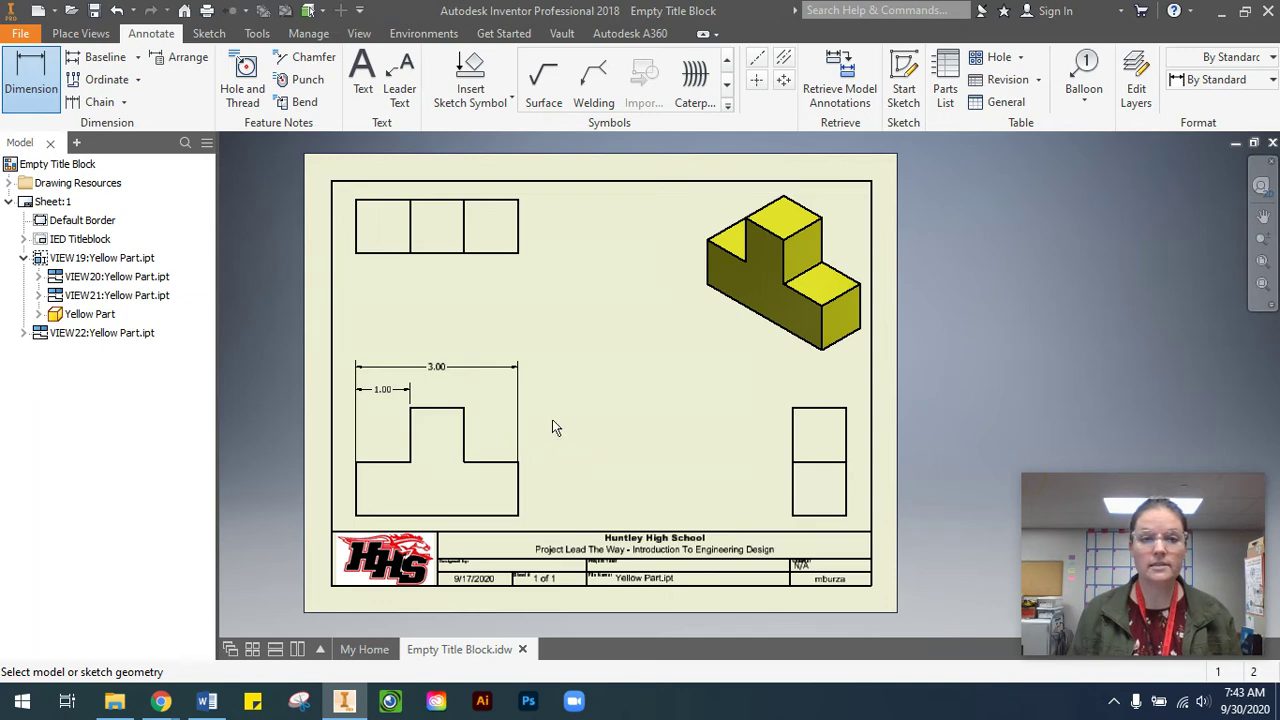
click(451, 410)
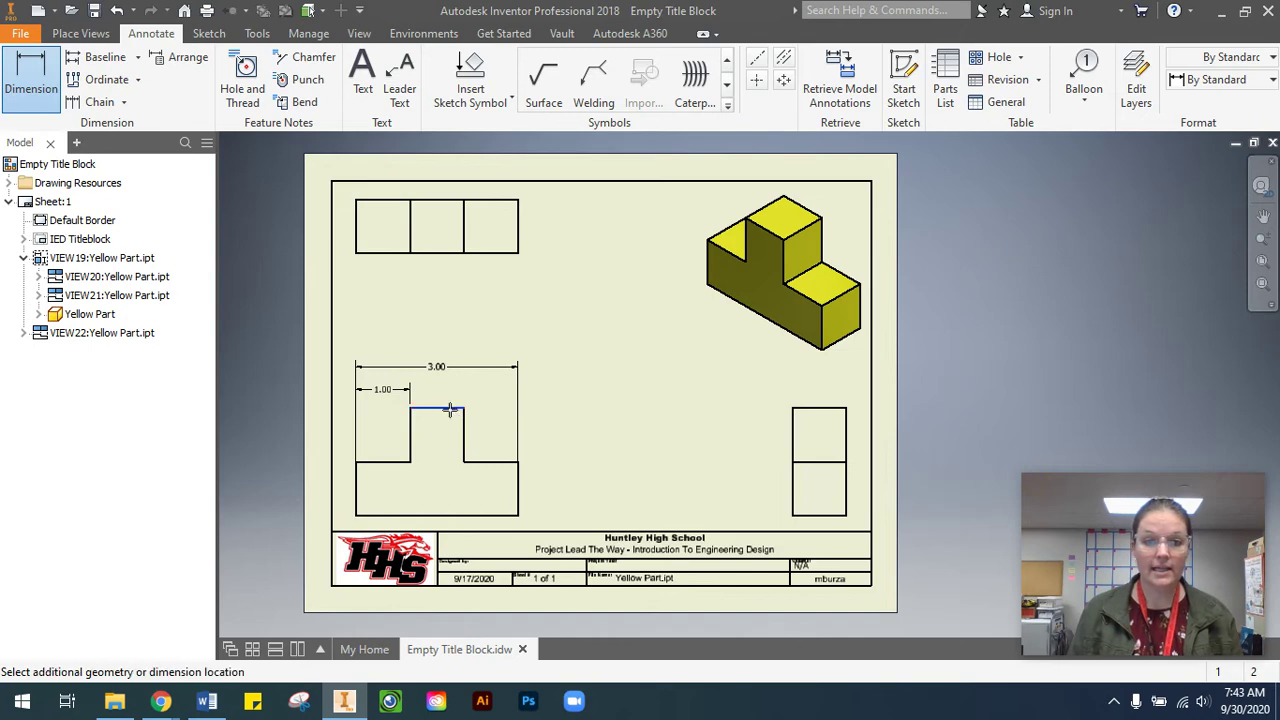
- Add a 2.00 height dimension from stem top to bottom edge, right of the view, then finish dimensioning
click(456, 516)
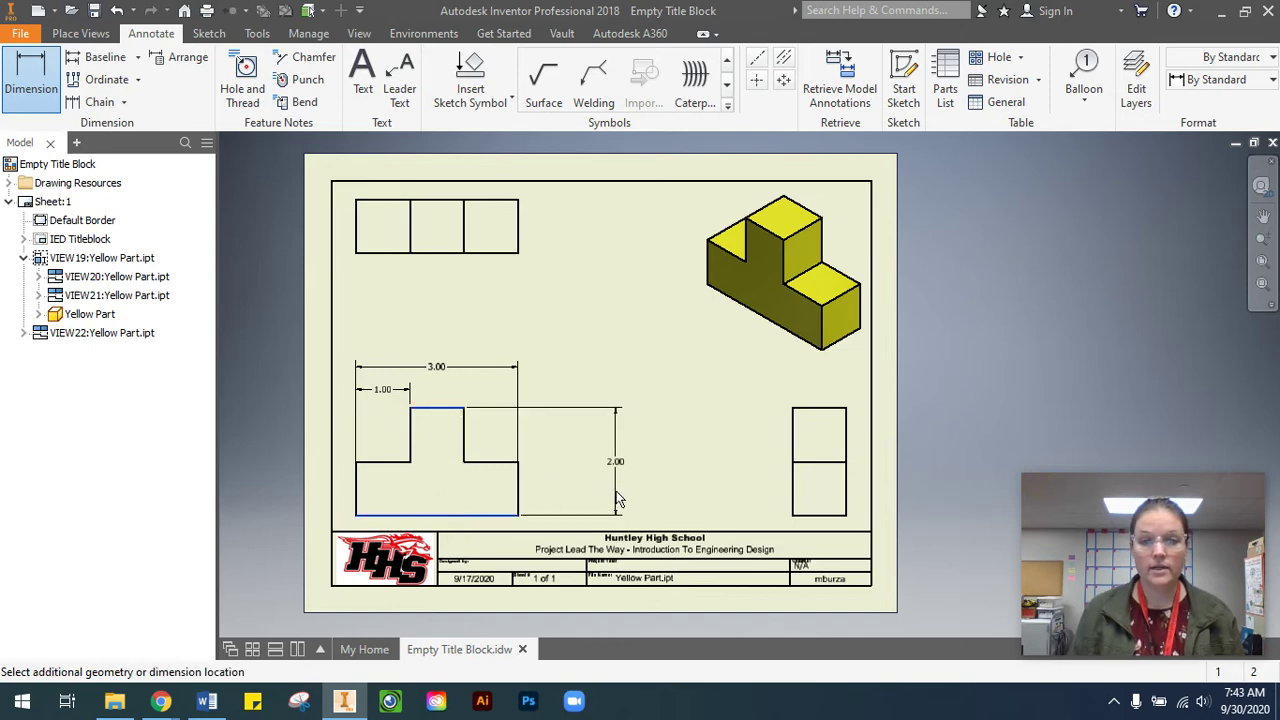
click(615, 489)
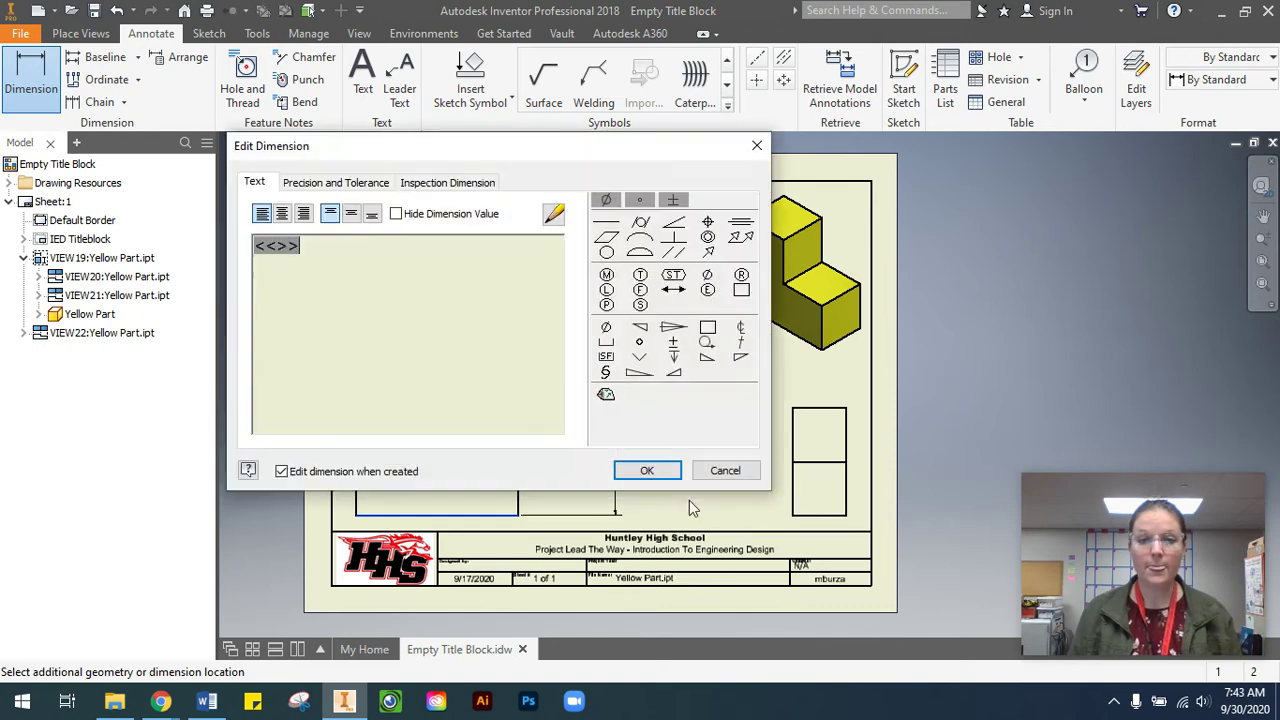
click(670, 475)
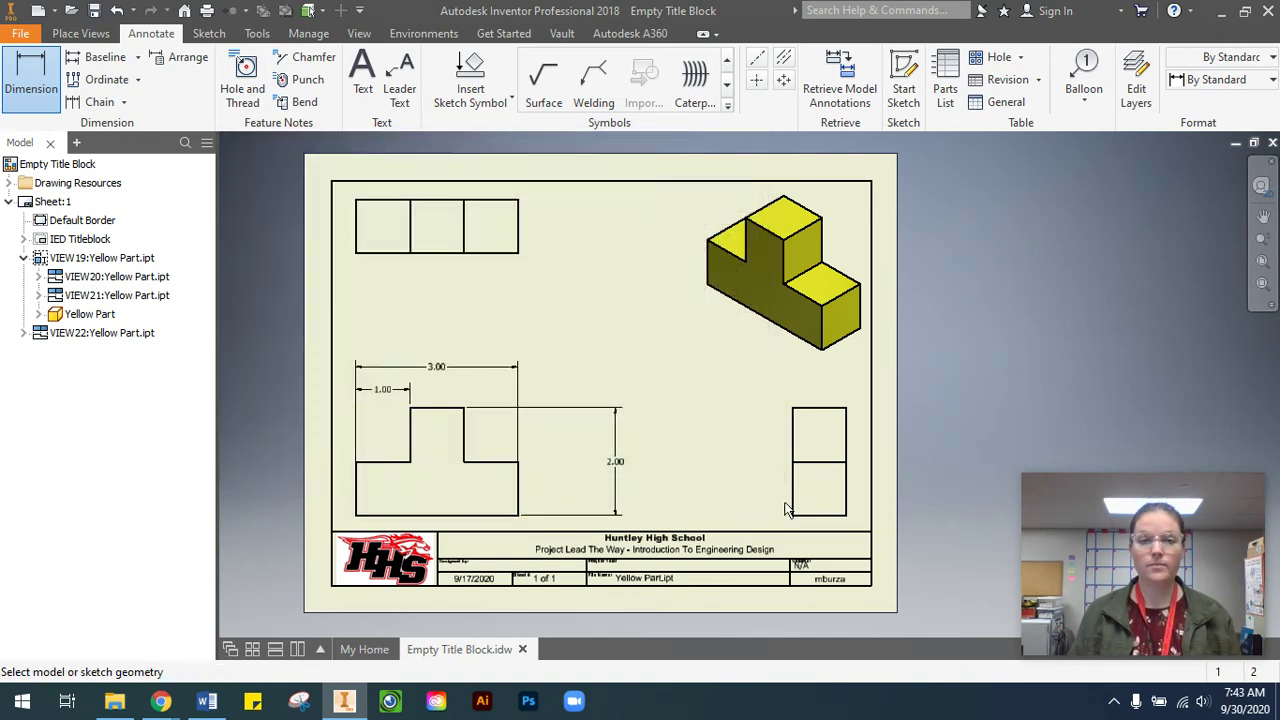
right_click(619, 470)
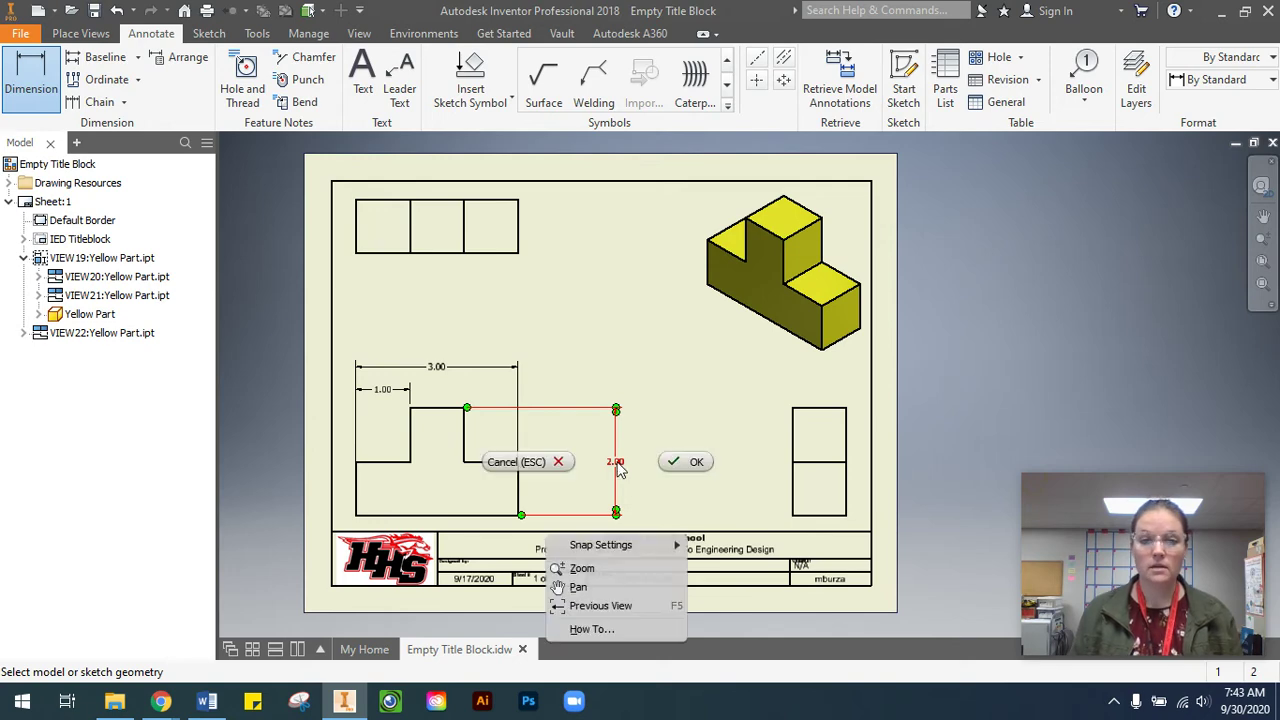
click(697, 462)
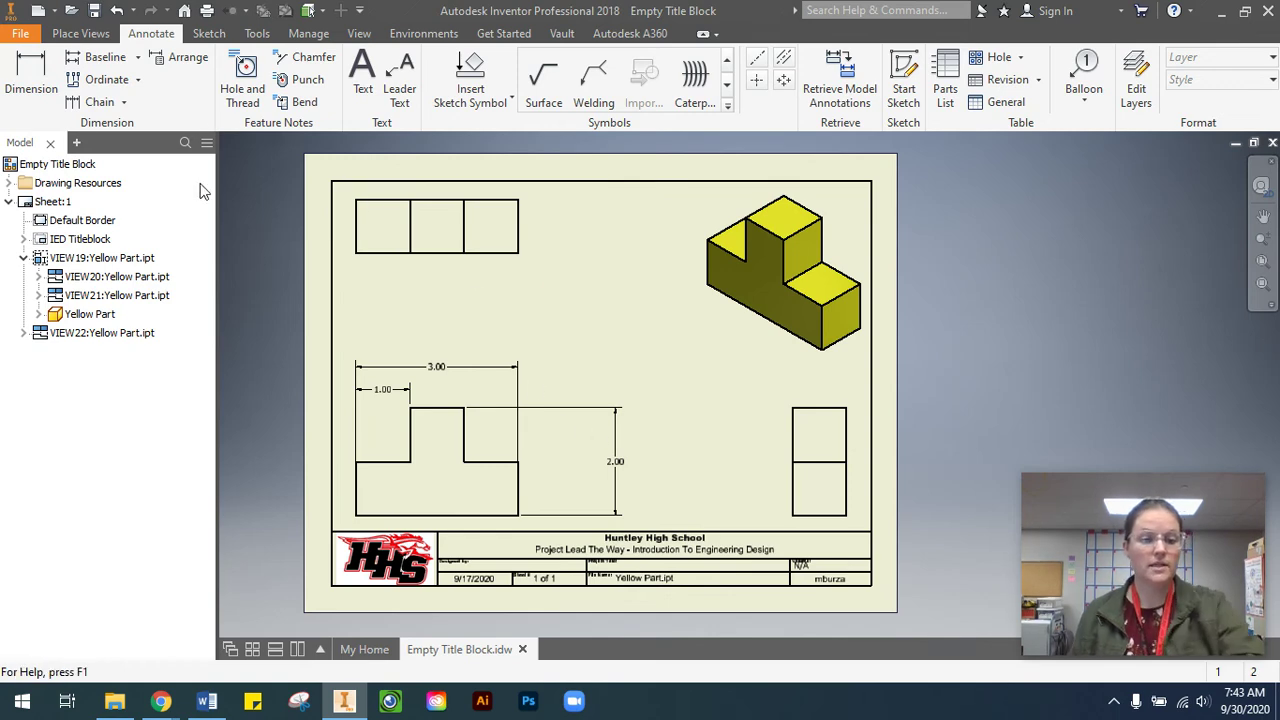
- Delete the 2.00, 1.00 and 3.00 dimensions from the front view
click(616, 462)
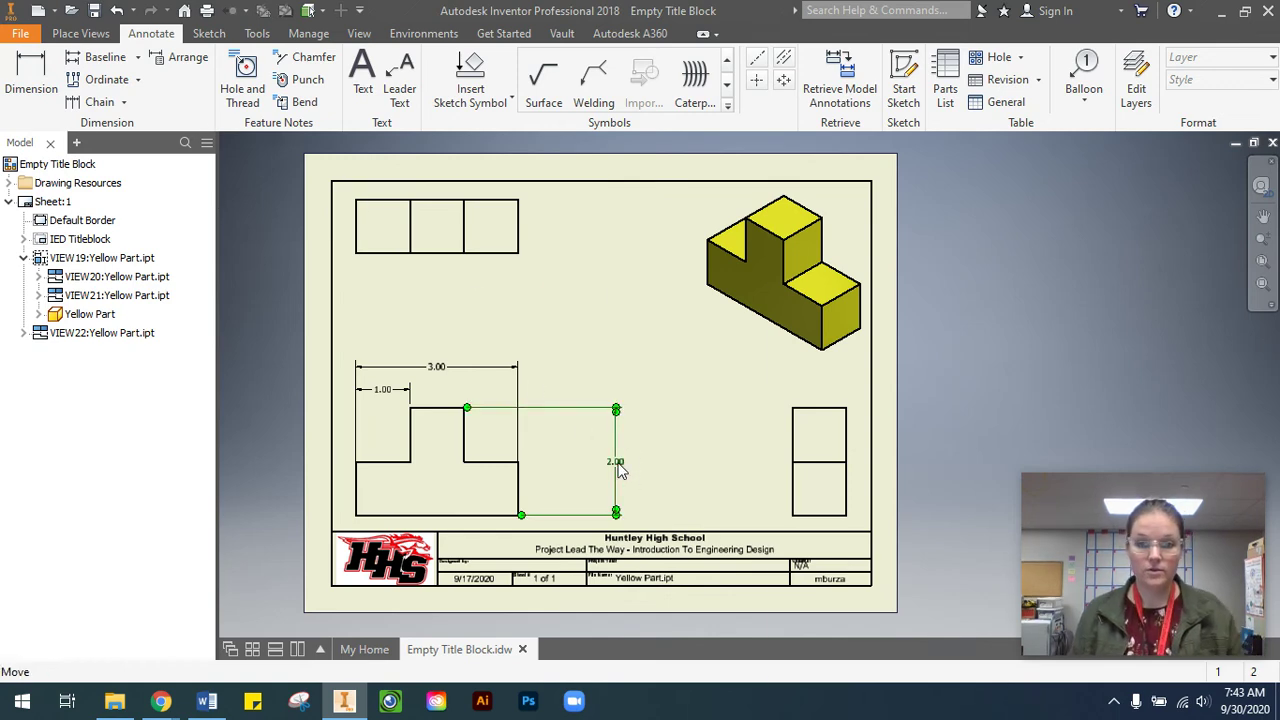
right_click(618, 468)
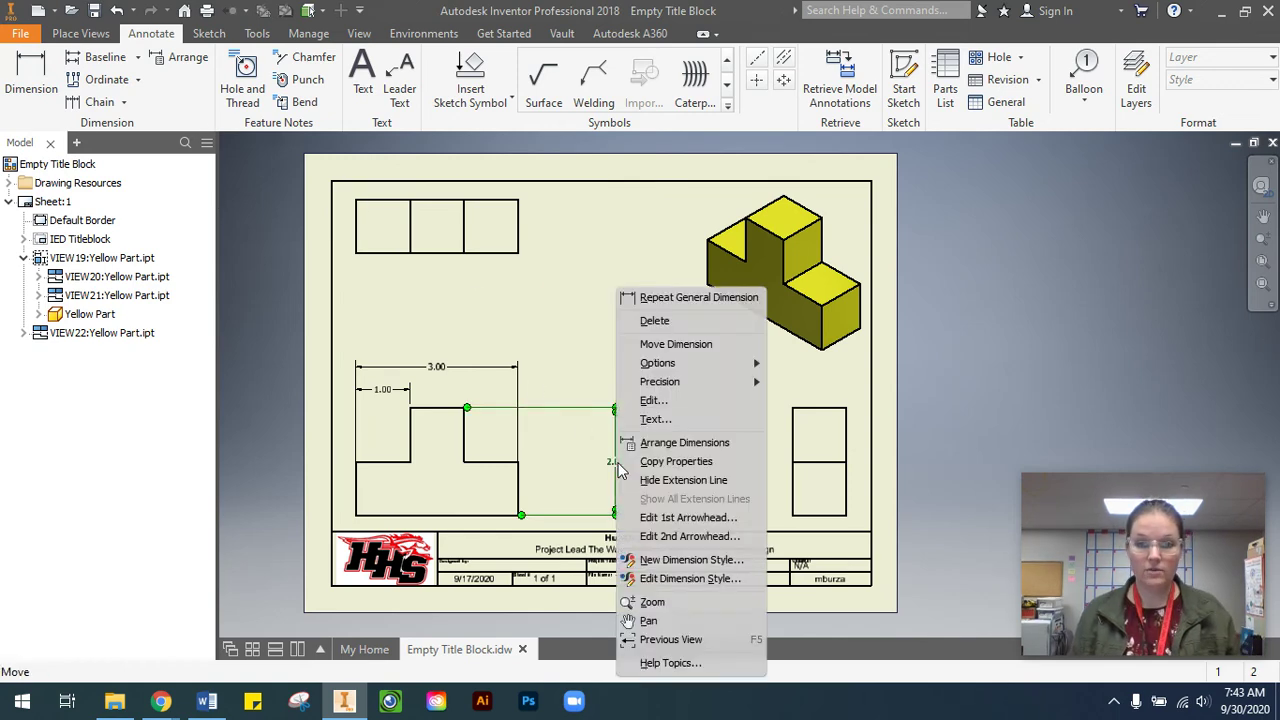
click(658, 321)
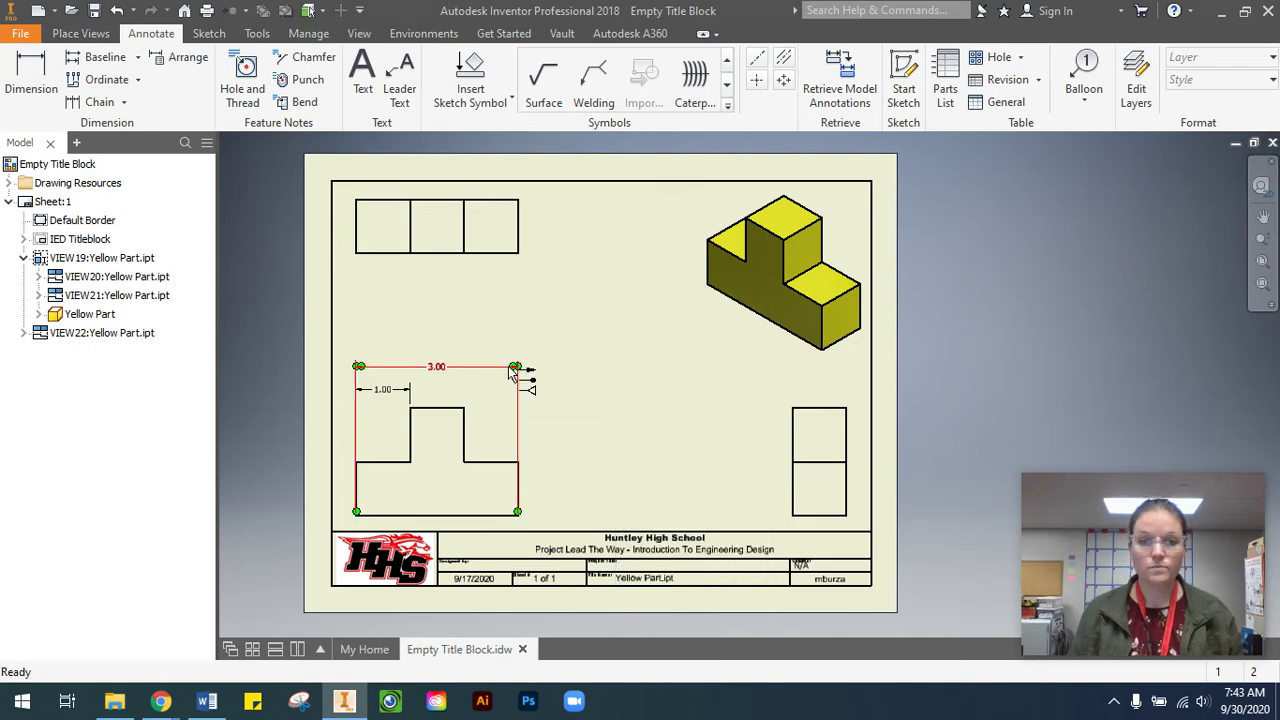
click(397, 388)
right_click(388, 390)
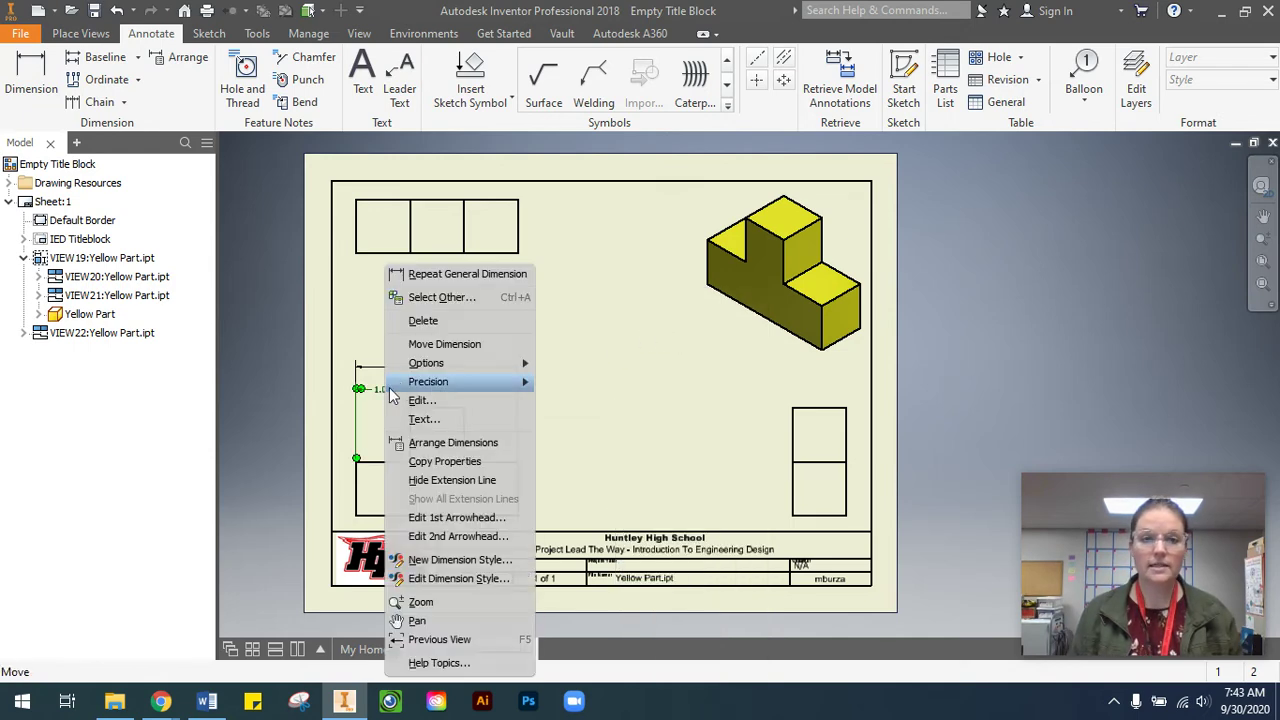
click(420, 324)
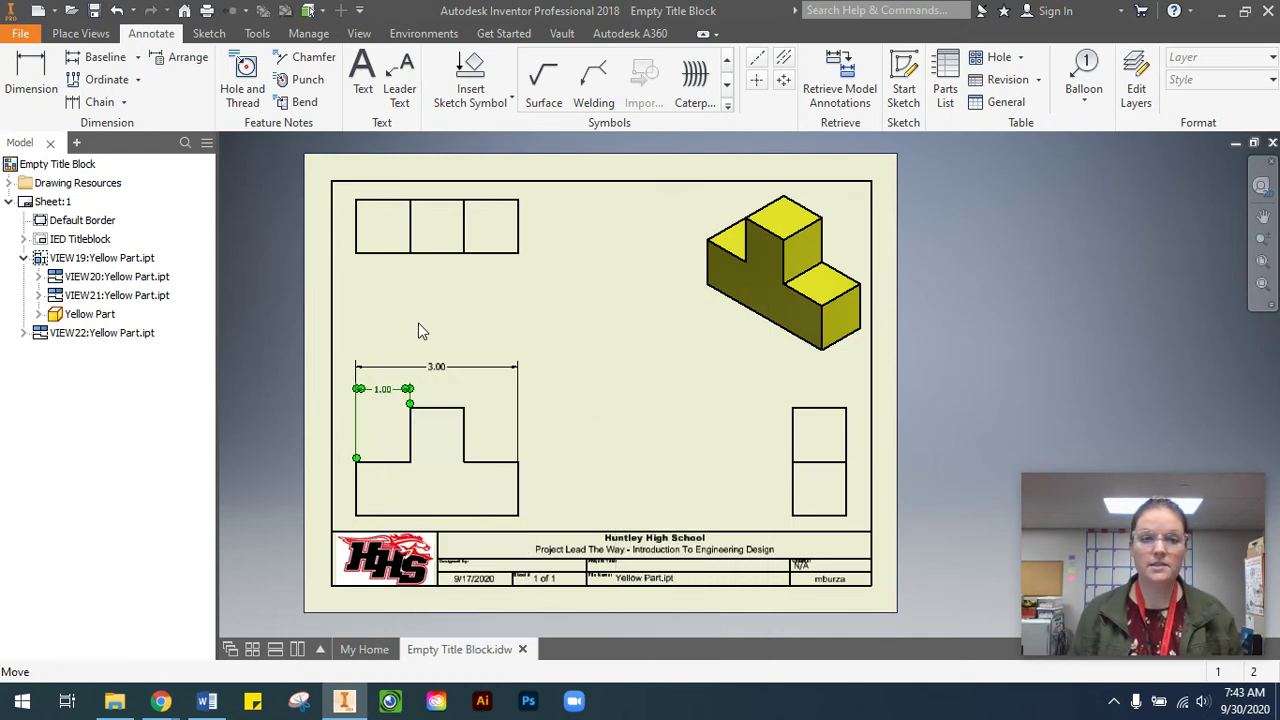
right_click(444, 374)
click(490, 326)
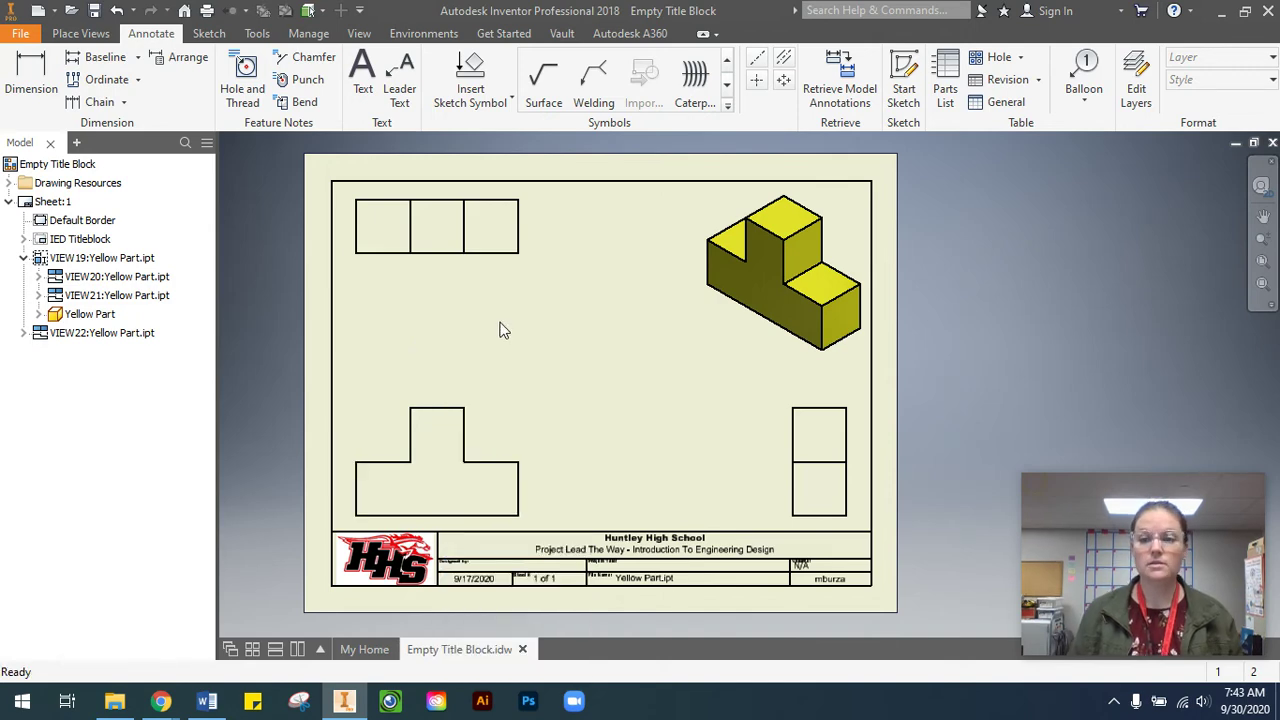
- Re-dimension the bottom edge as a 3.00 width above the front view
key(d)
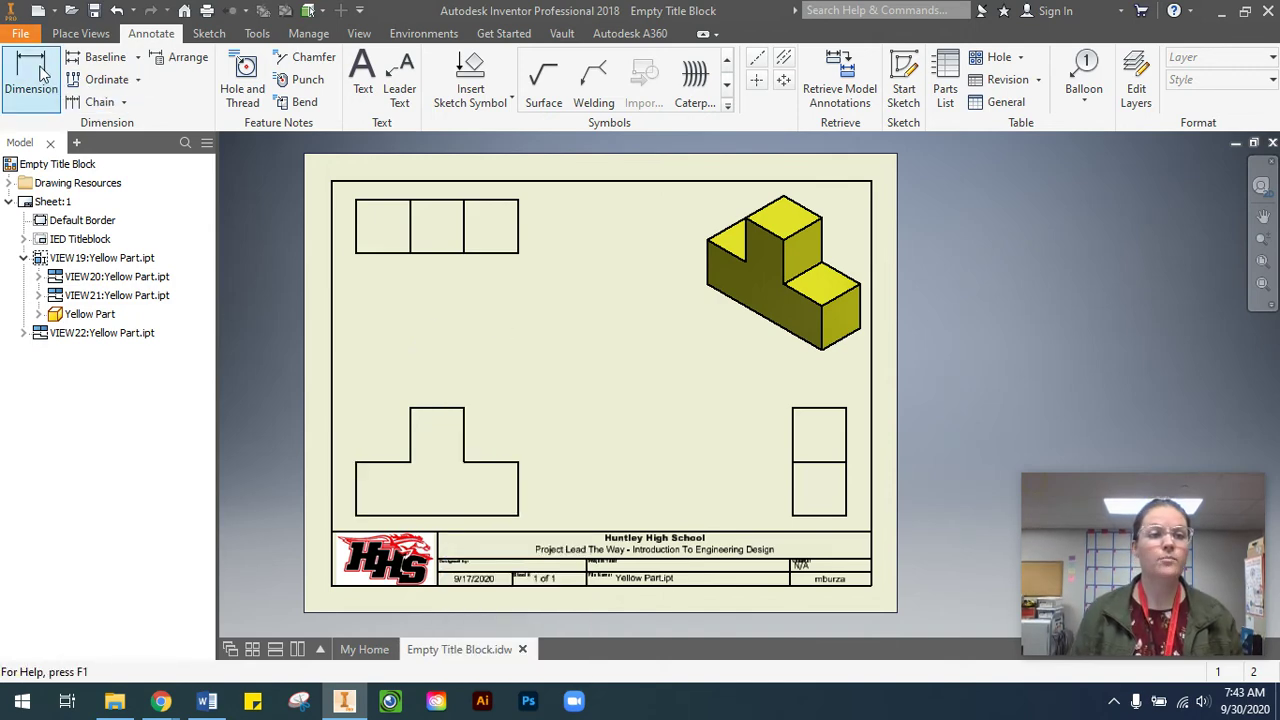
click(40, 74)
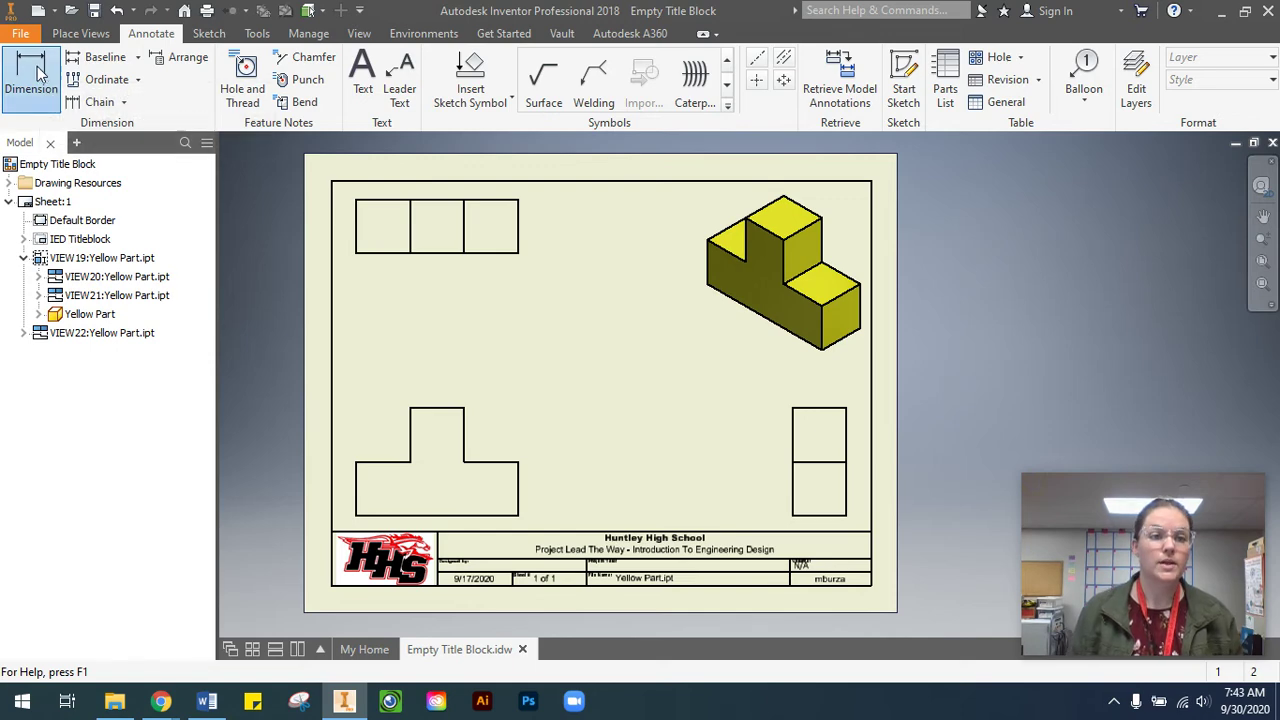
click(502, 517)
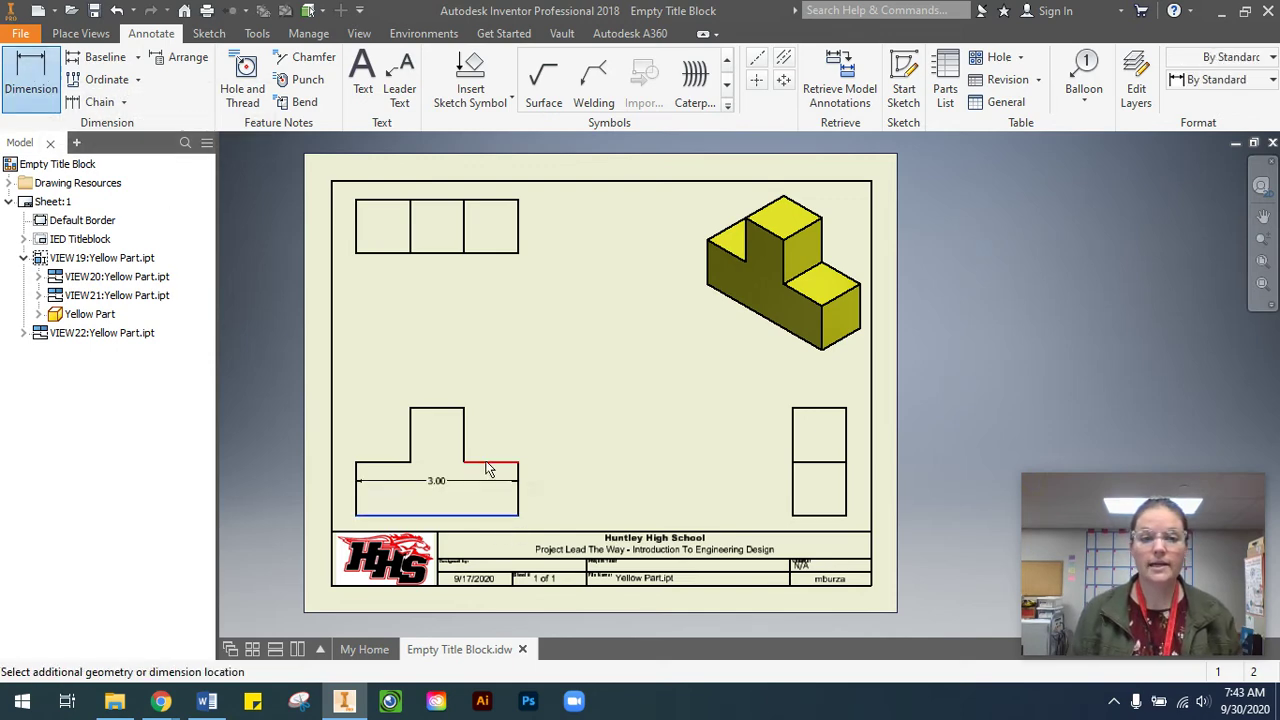
click(482, 346)
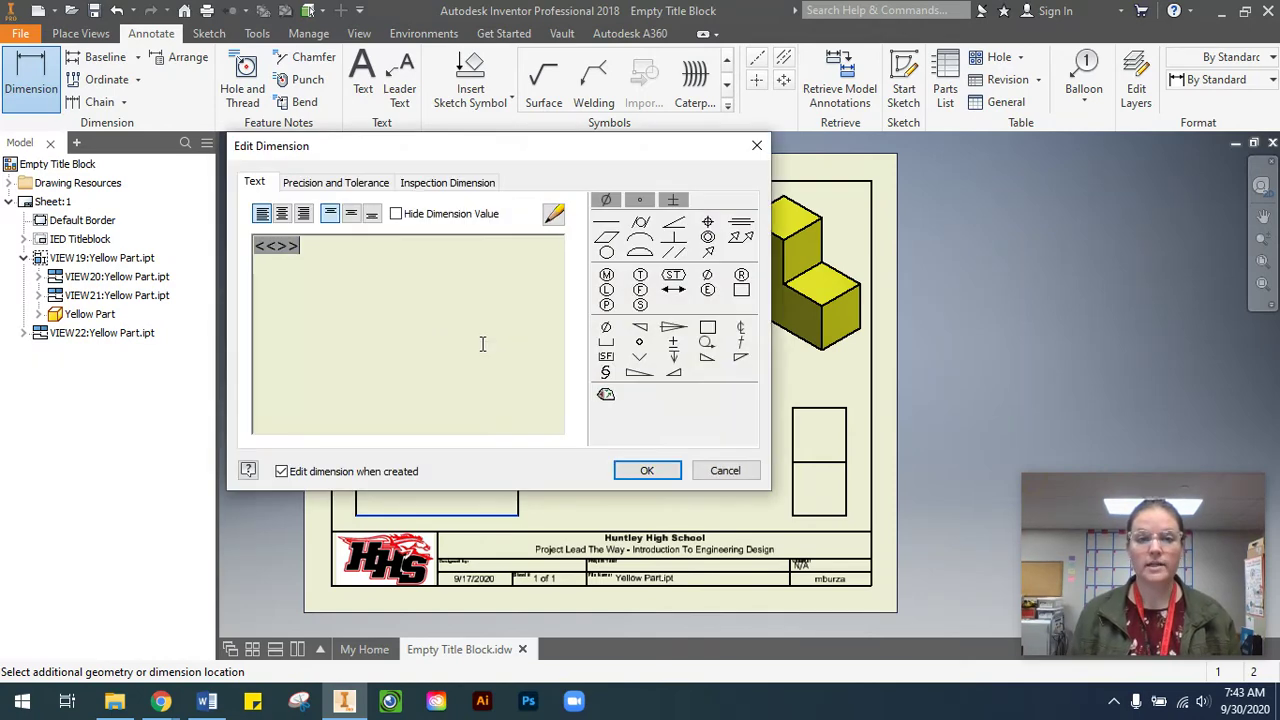
click(675, 476)
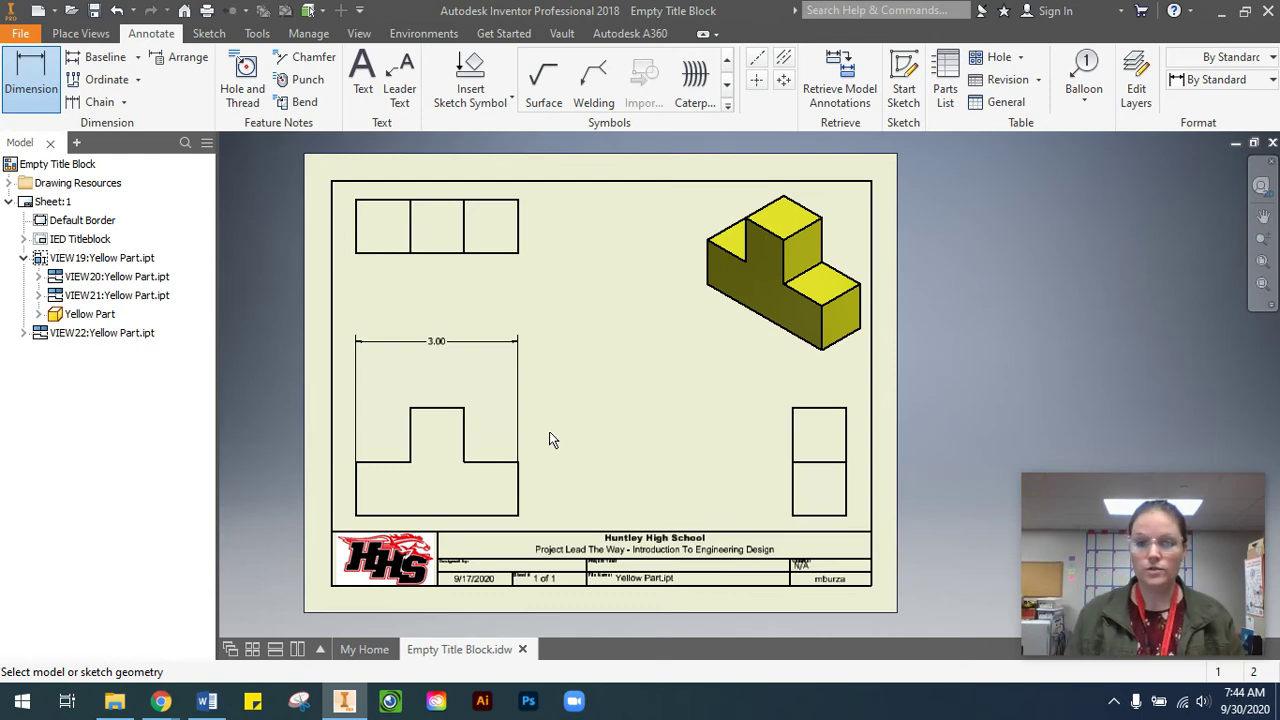
key(Escape)
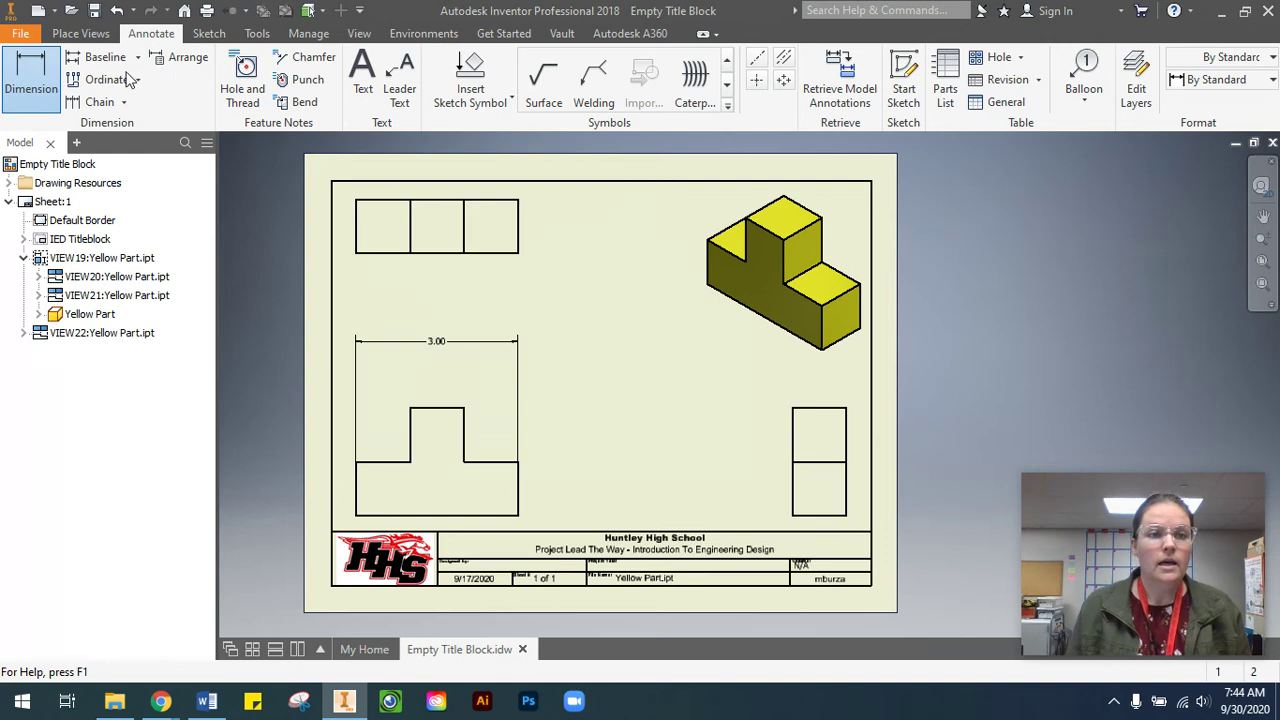
- Add the 1.00 offset dimension from the left edge to the shoulder, above the view
click(21, 73)
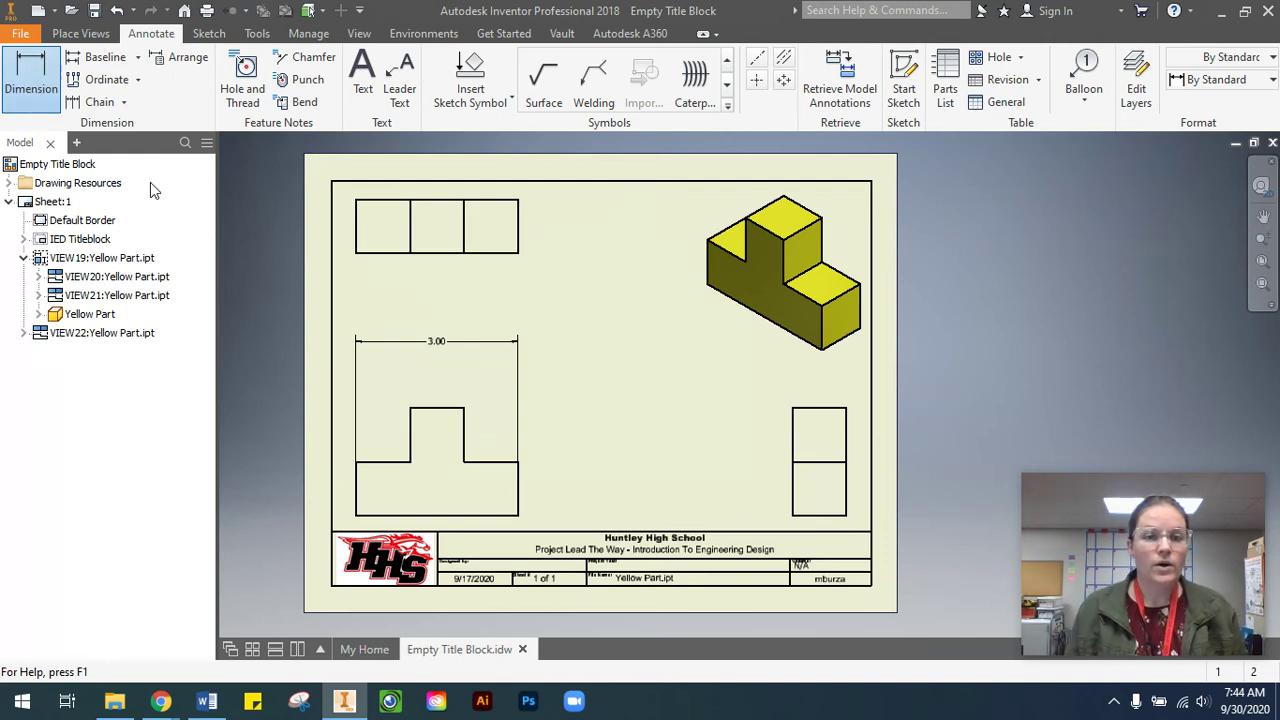
click(356, 461)
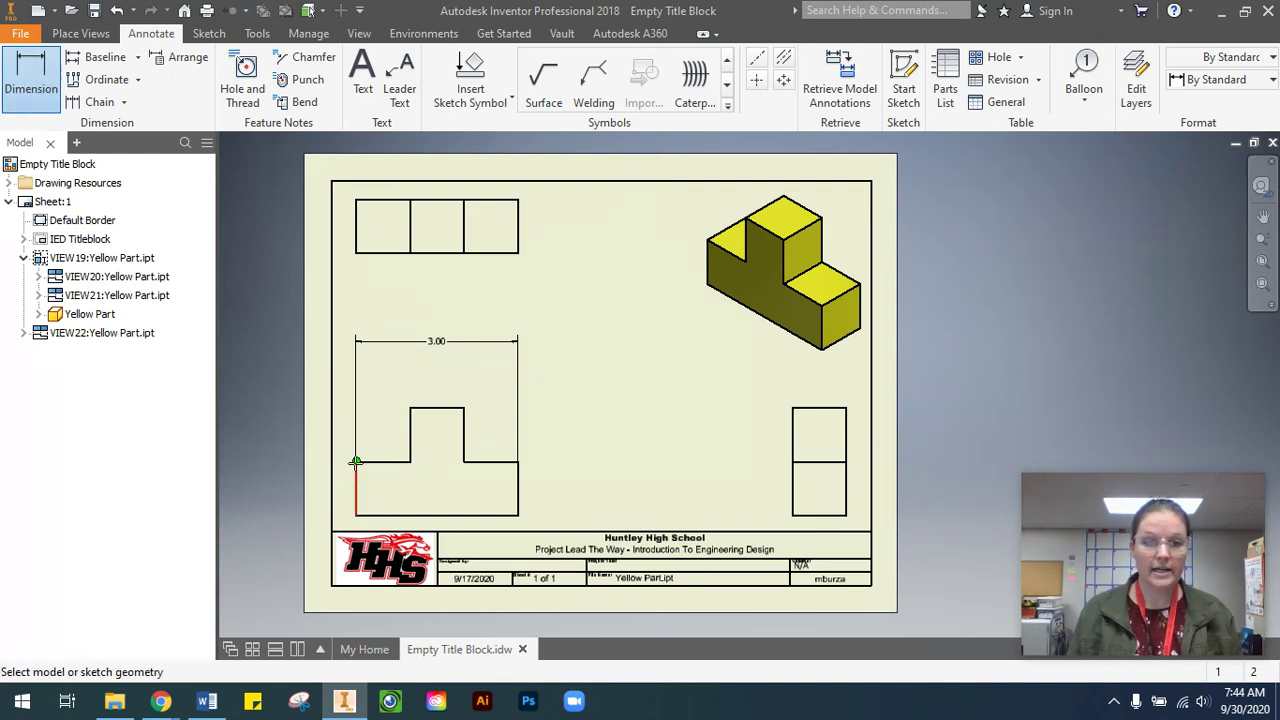
click(402, 462)
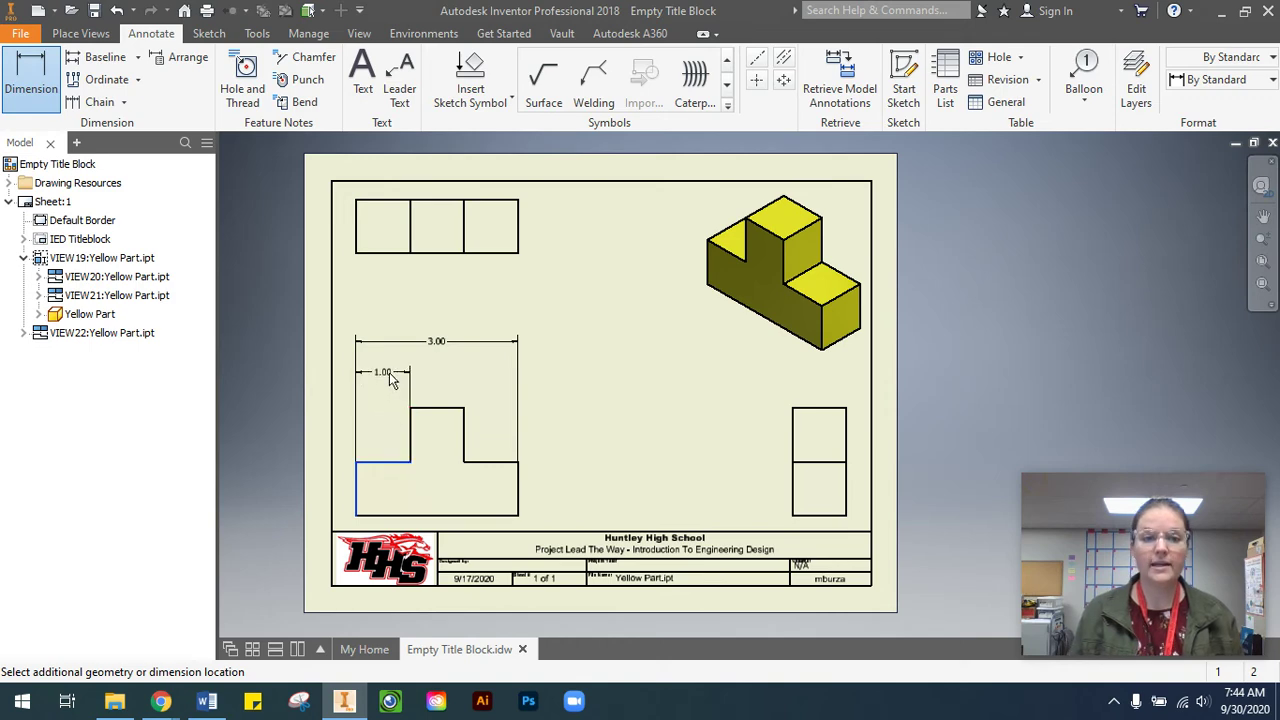
click(392, 381)
click(645, 469)
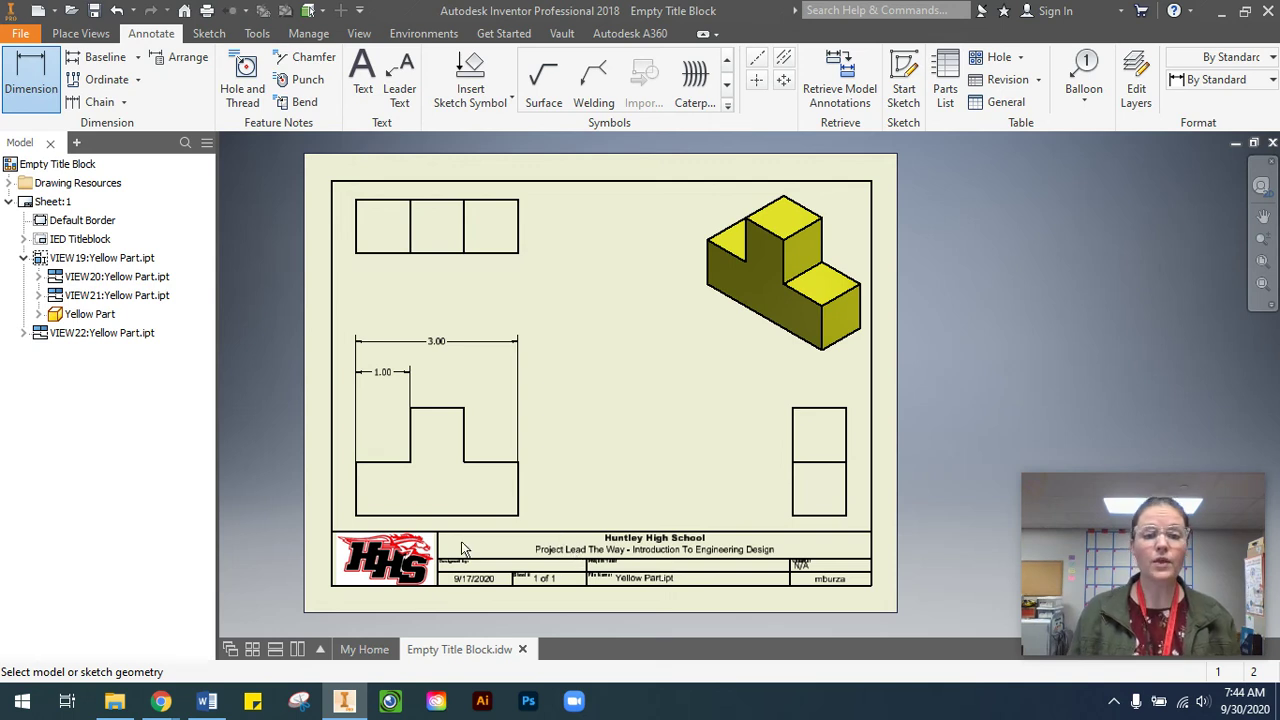
- Add the 2.00 height dimension from stem top to bottom edge, right of the view
click(451, 411)
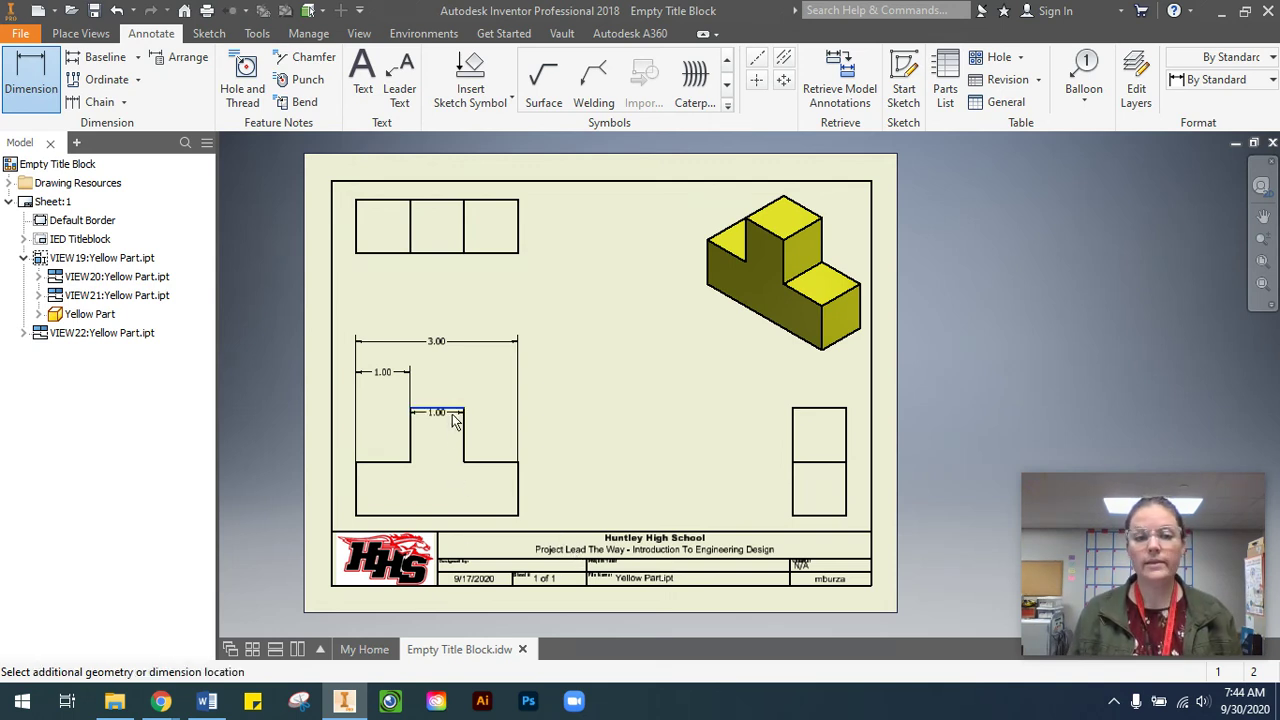
click(462, 516)
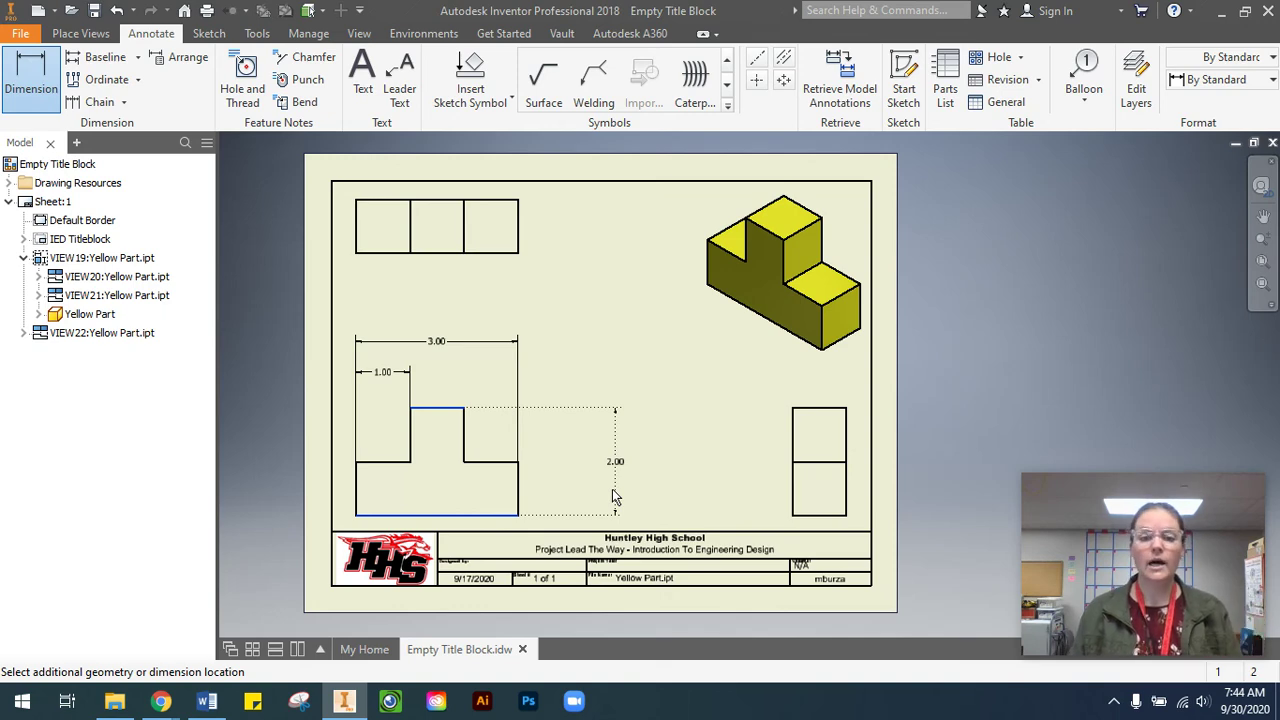
click(605, 500)
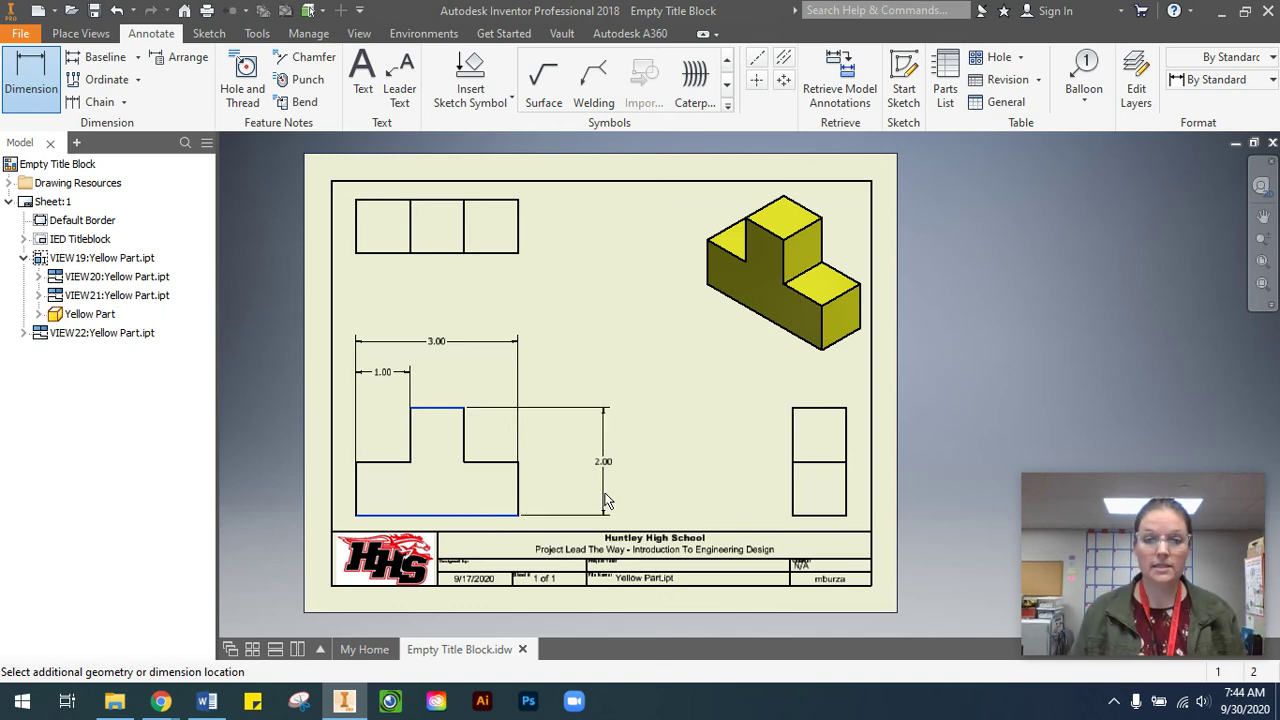
click(646, 469)
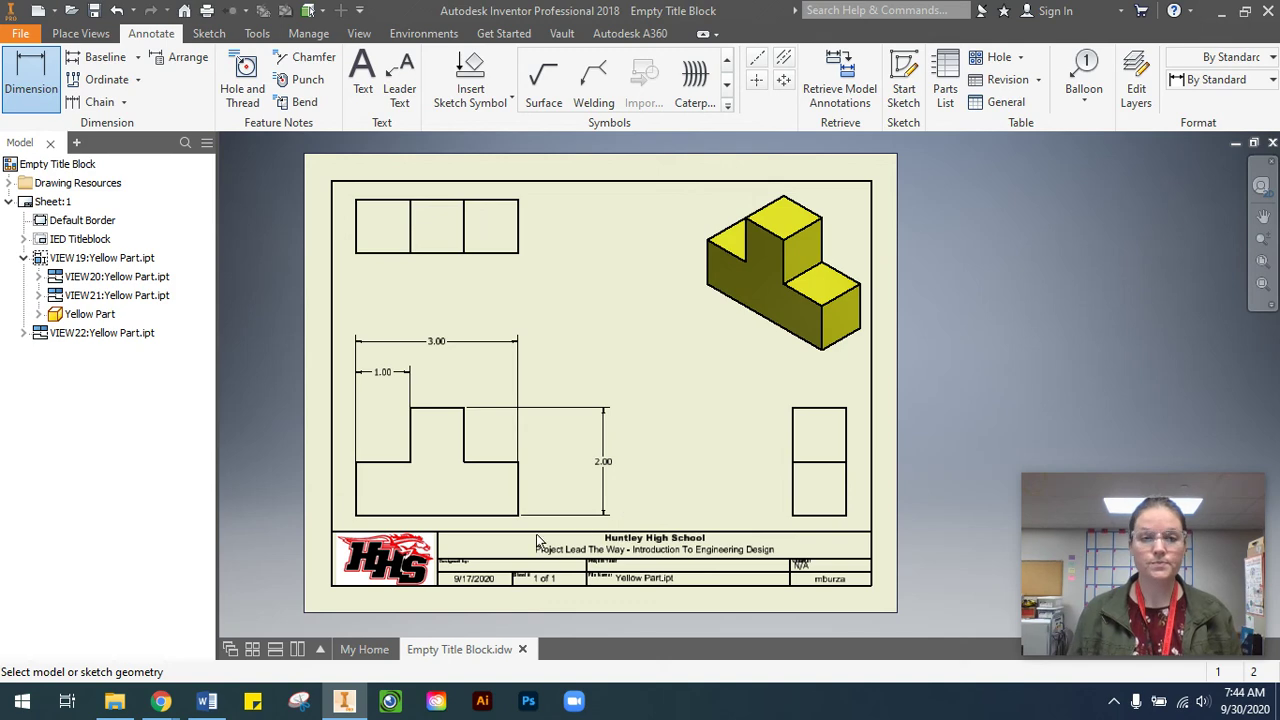